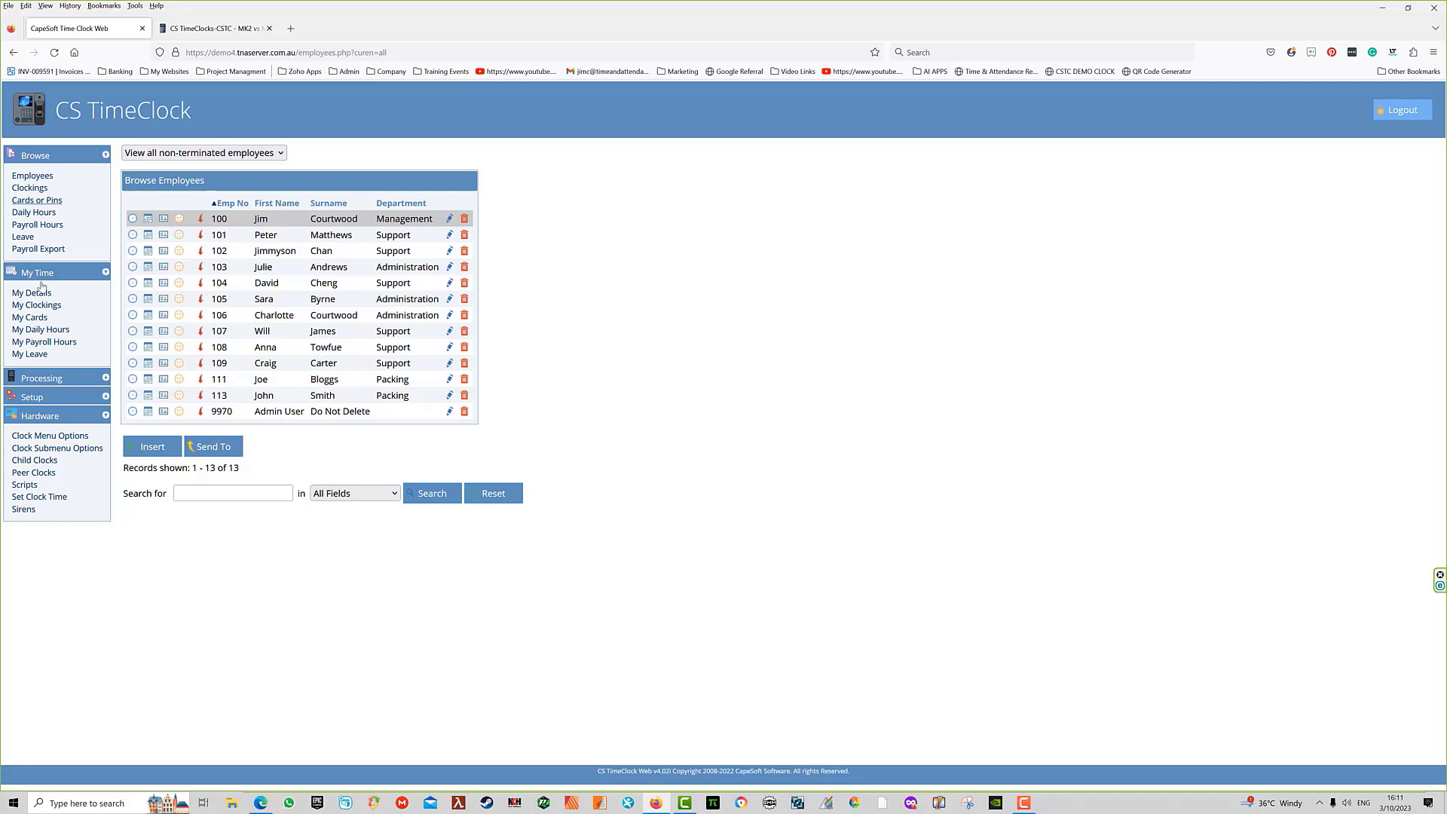
Browse the Clock Menu Options list, then the Clock Submenu Options list
left_click(51, 437)
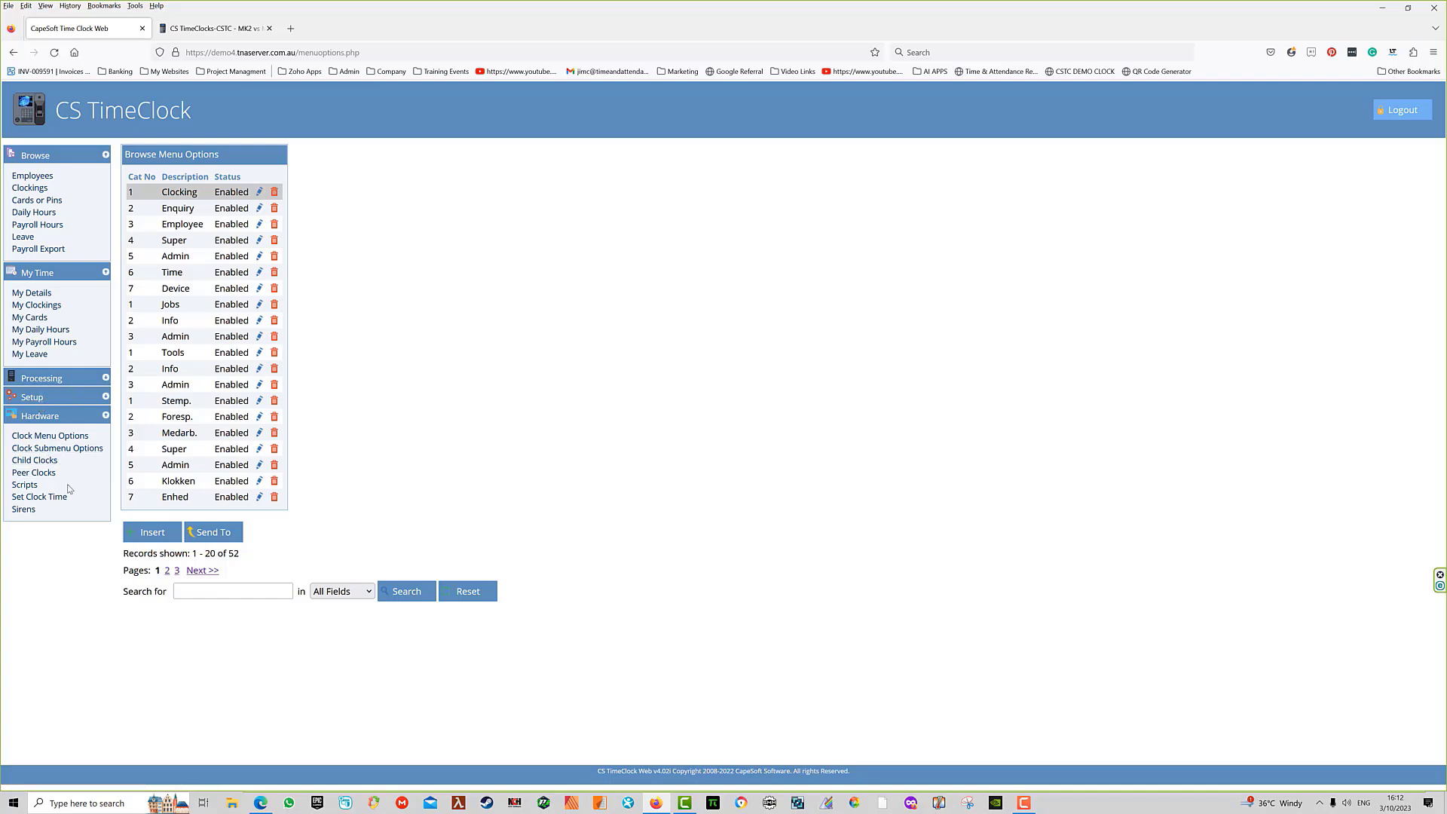
left_click(55, 449)
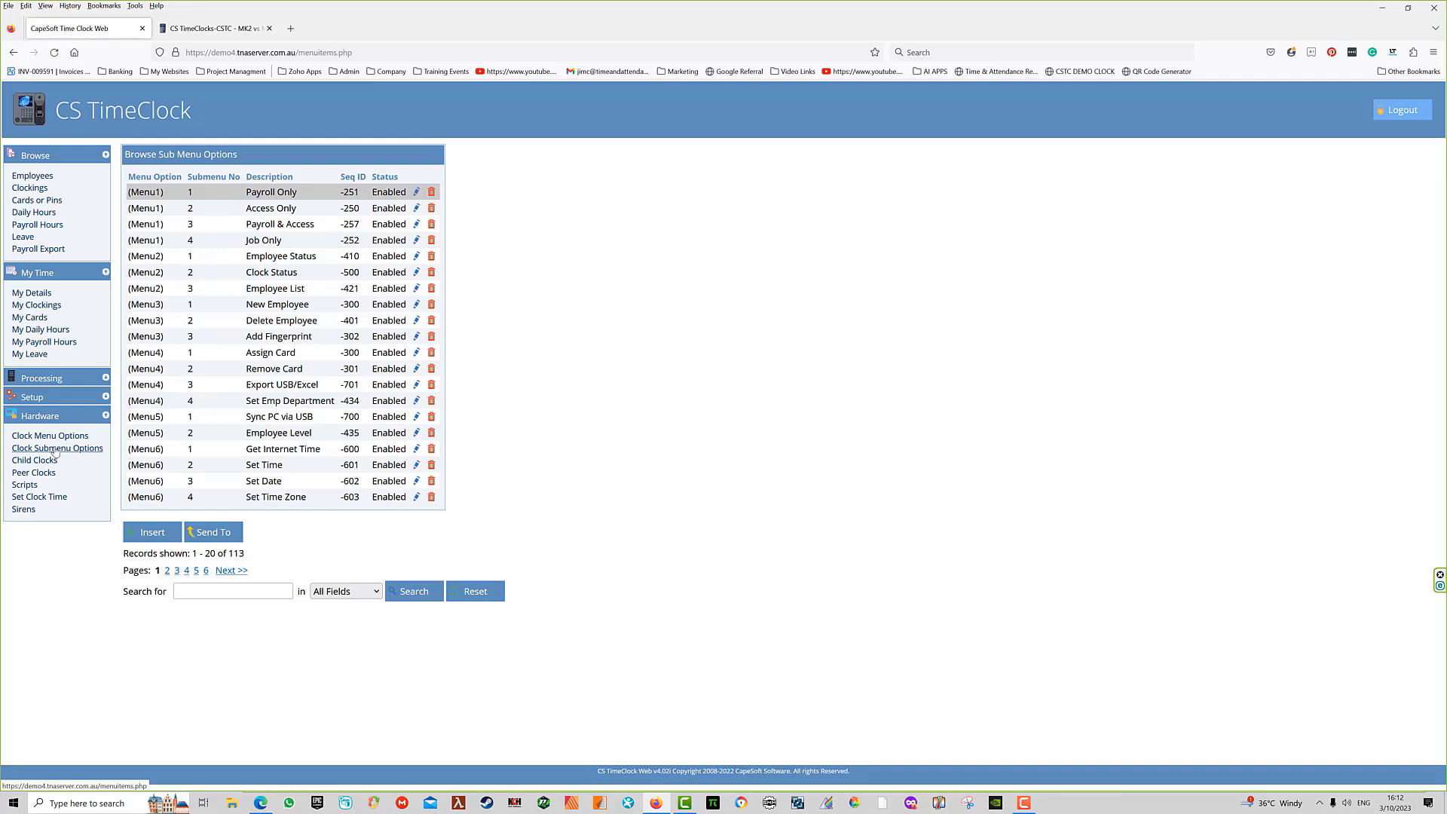
left_click(45, 462)
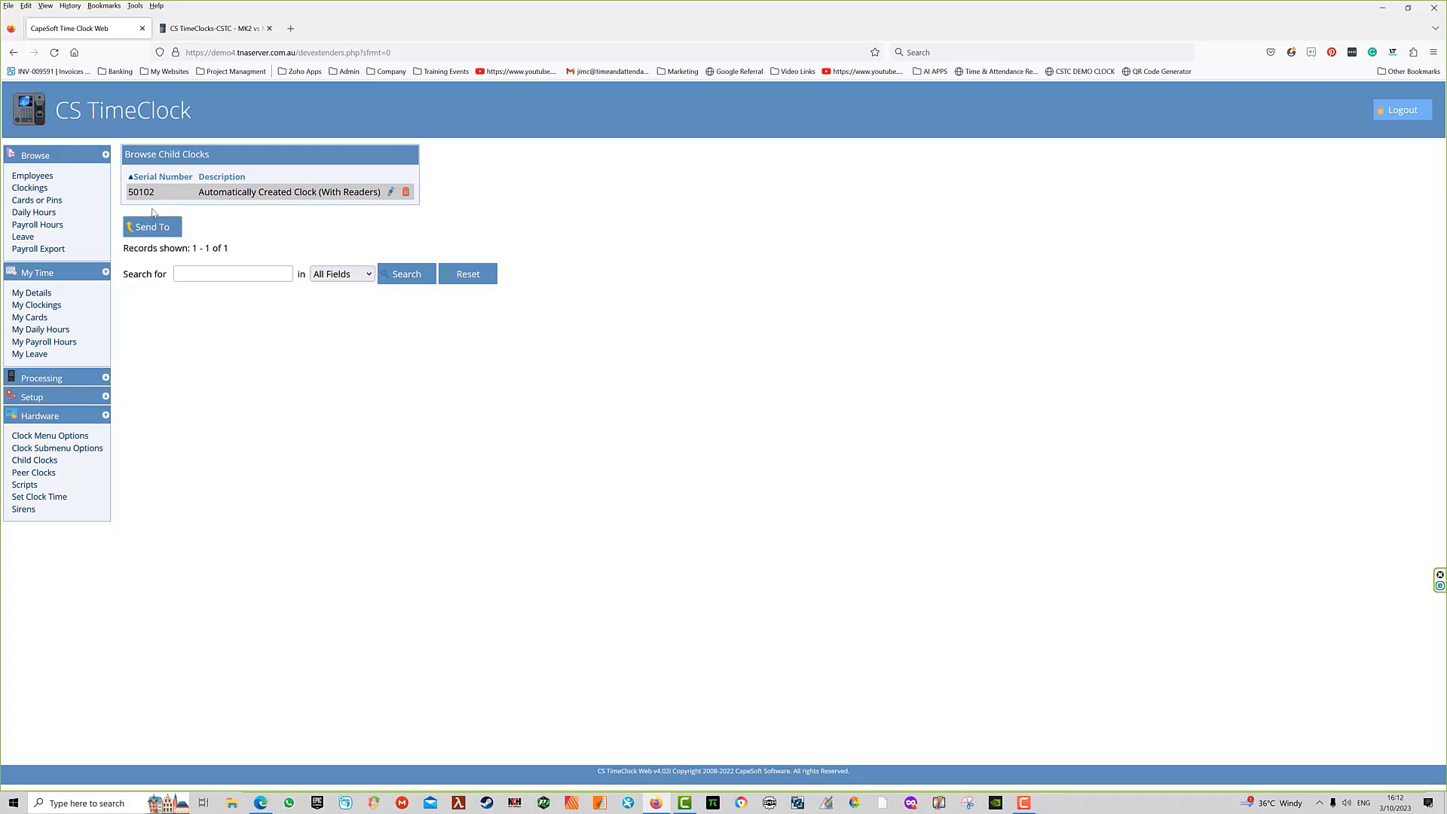
Open the Peer Clocks list under Hardware, which shows no records
left_click(23, 473)
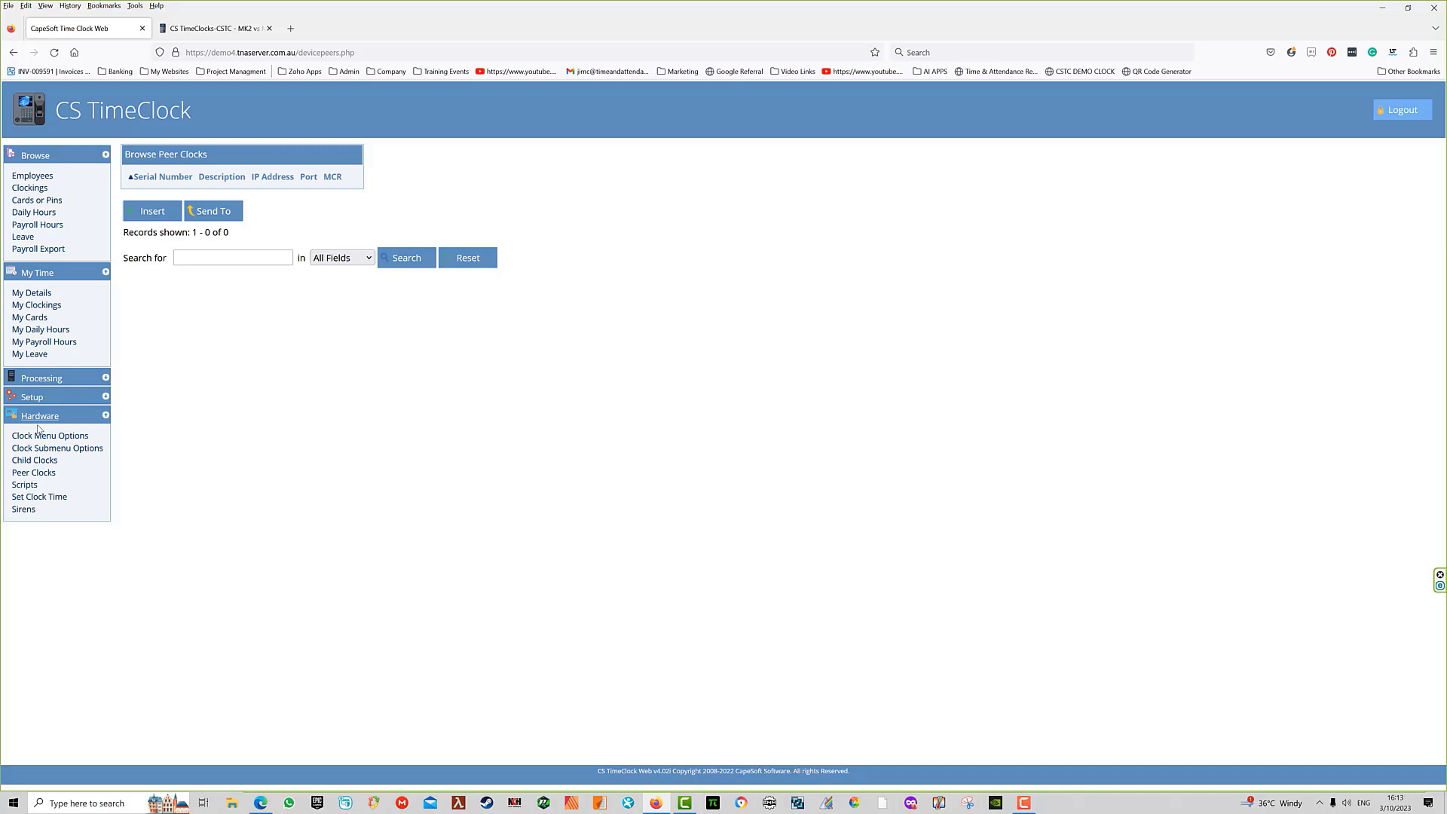
Open the Scripts list under Hardware, which shows no records
left_click(18, 486)
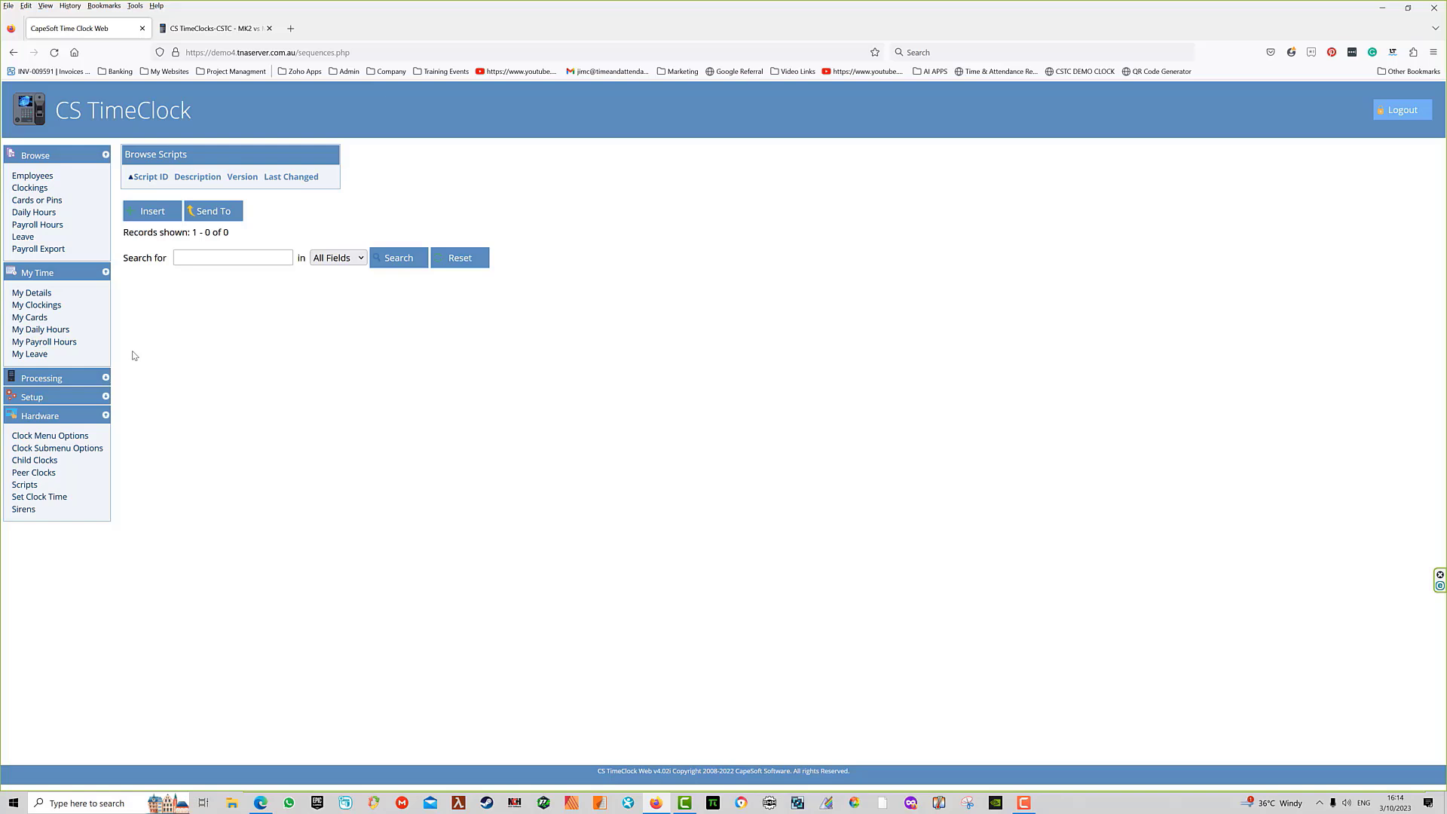
Open the Set Clock Time form showing 16:14:04 on 03/10/2023
left_click(30, 499)
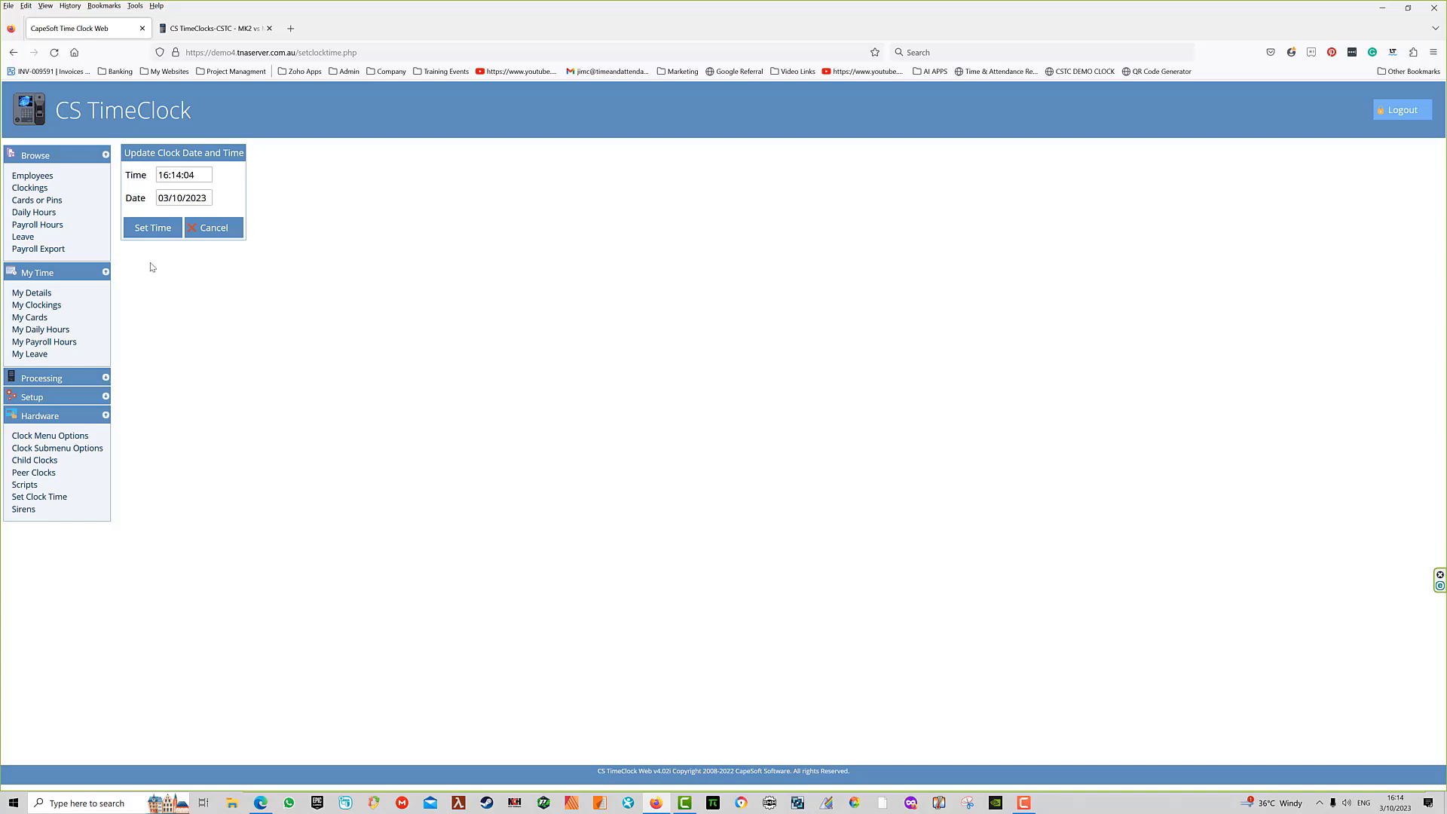
Start a new siren from the Sirens list and set its time to 18:00
left_click(23, 510)
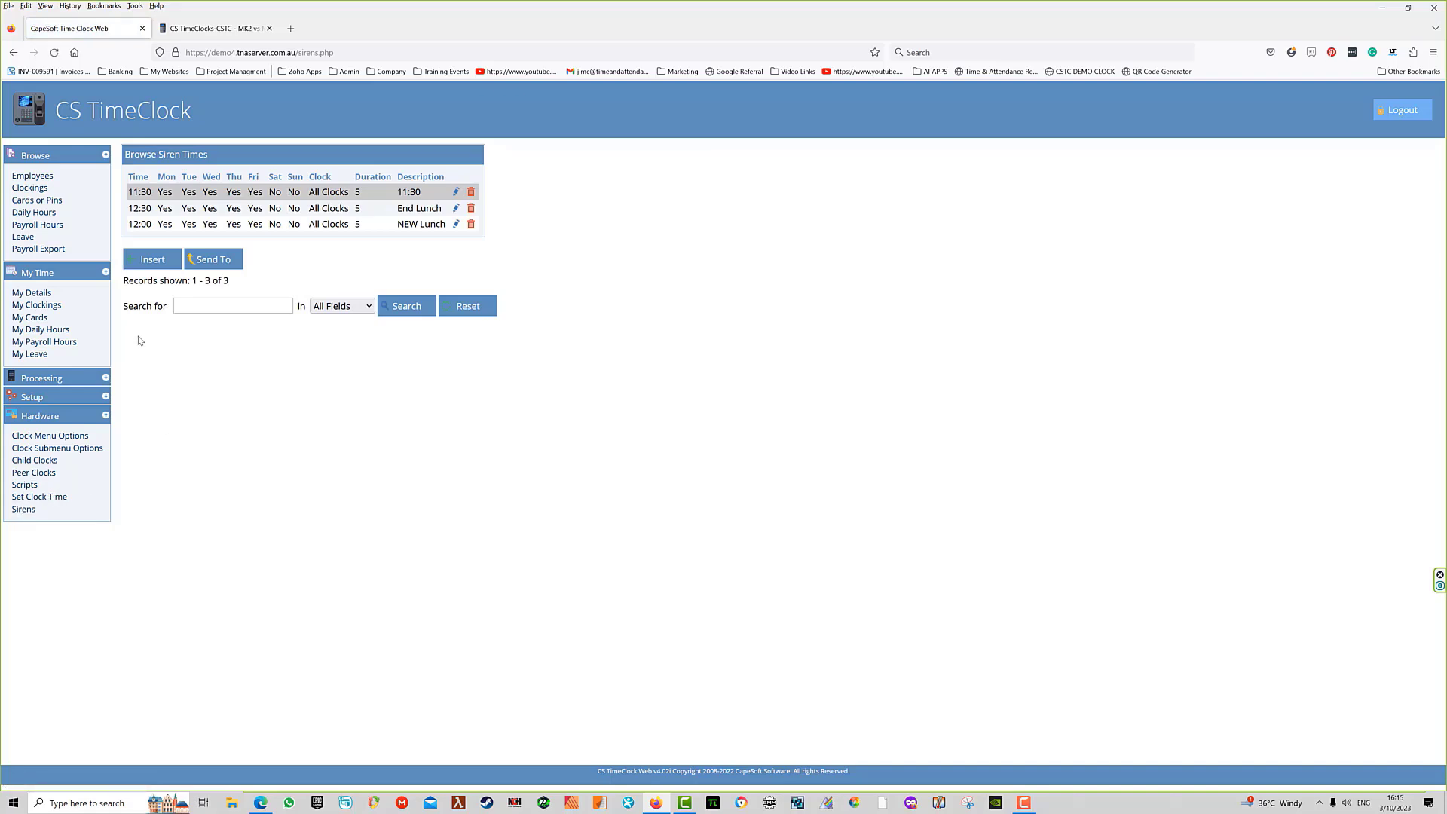
left_click(150, 261)
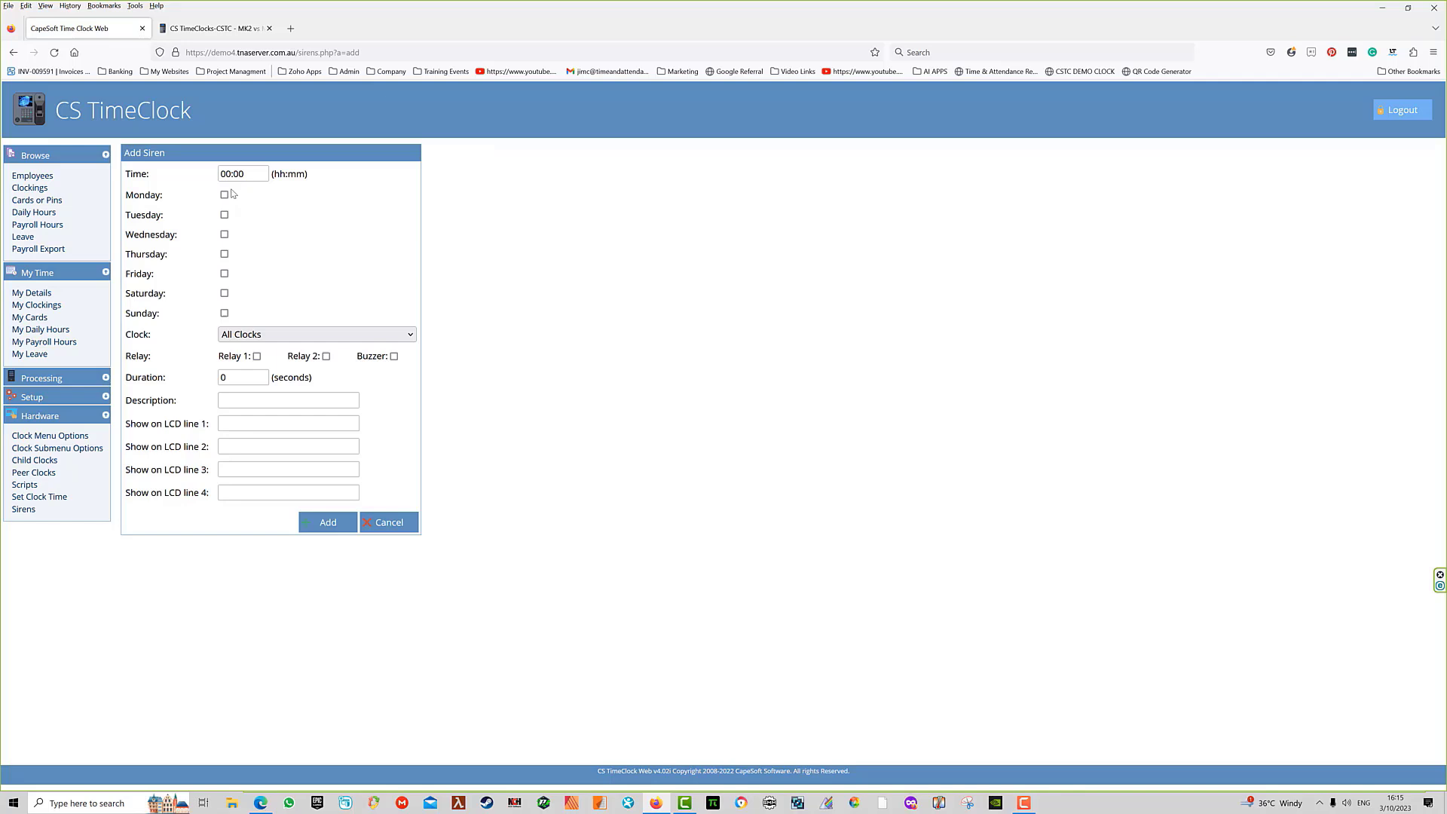
left_click(230, 173)
left_click_drag(230, 173, 192, 172)
type("10")
type("8")
Make the siren sound Monday through Friday
left_click(223, 194)
left_click(224, 214)
left_click(224, 234)
left_click(224, 254)
left_click(225, 274)
Assign it to Automatically Created Clock (With Readers), triggering Relay 1 and the Buzzer
left_click(411, 335)
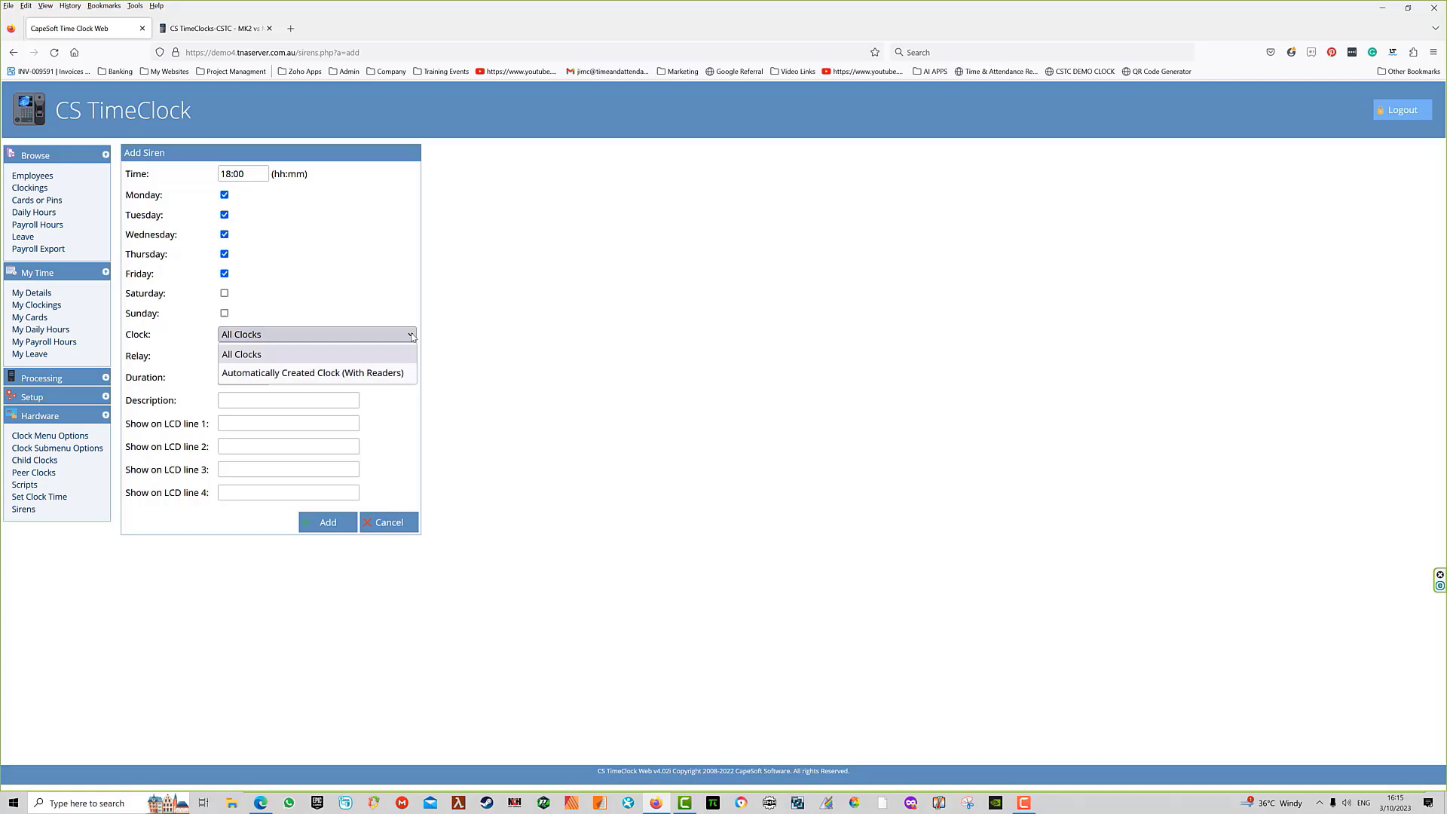
left_click(286, 372)
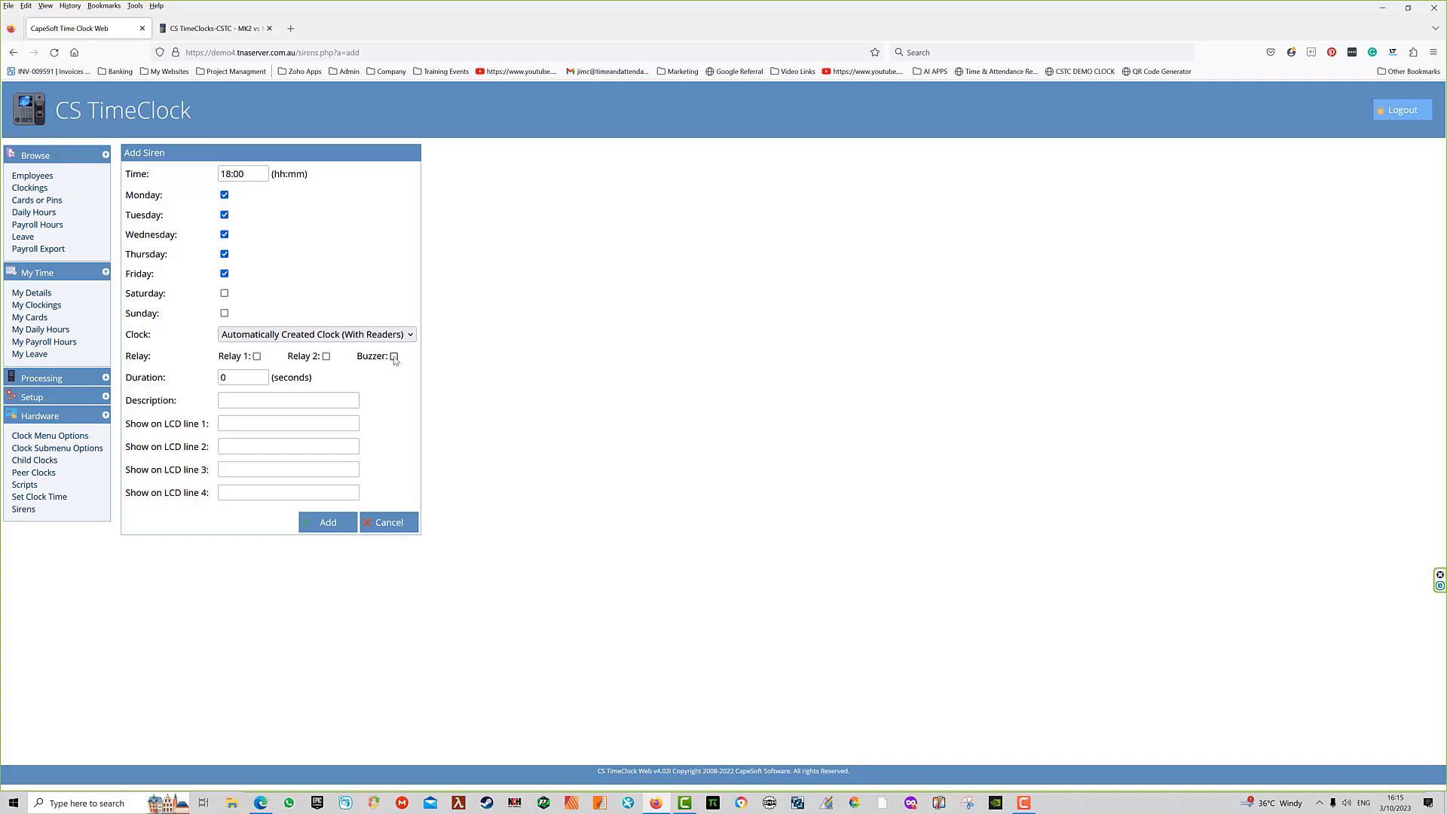
left_click(257, 356)
left_click(394, 356)
Set the siren duration to 5 seconds and the description to 'Break'
double_click(235, 377)
left_click(249, 400)
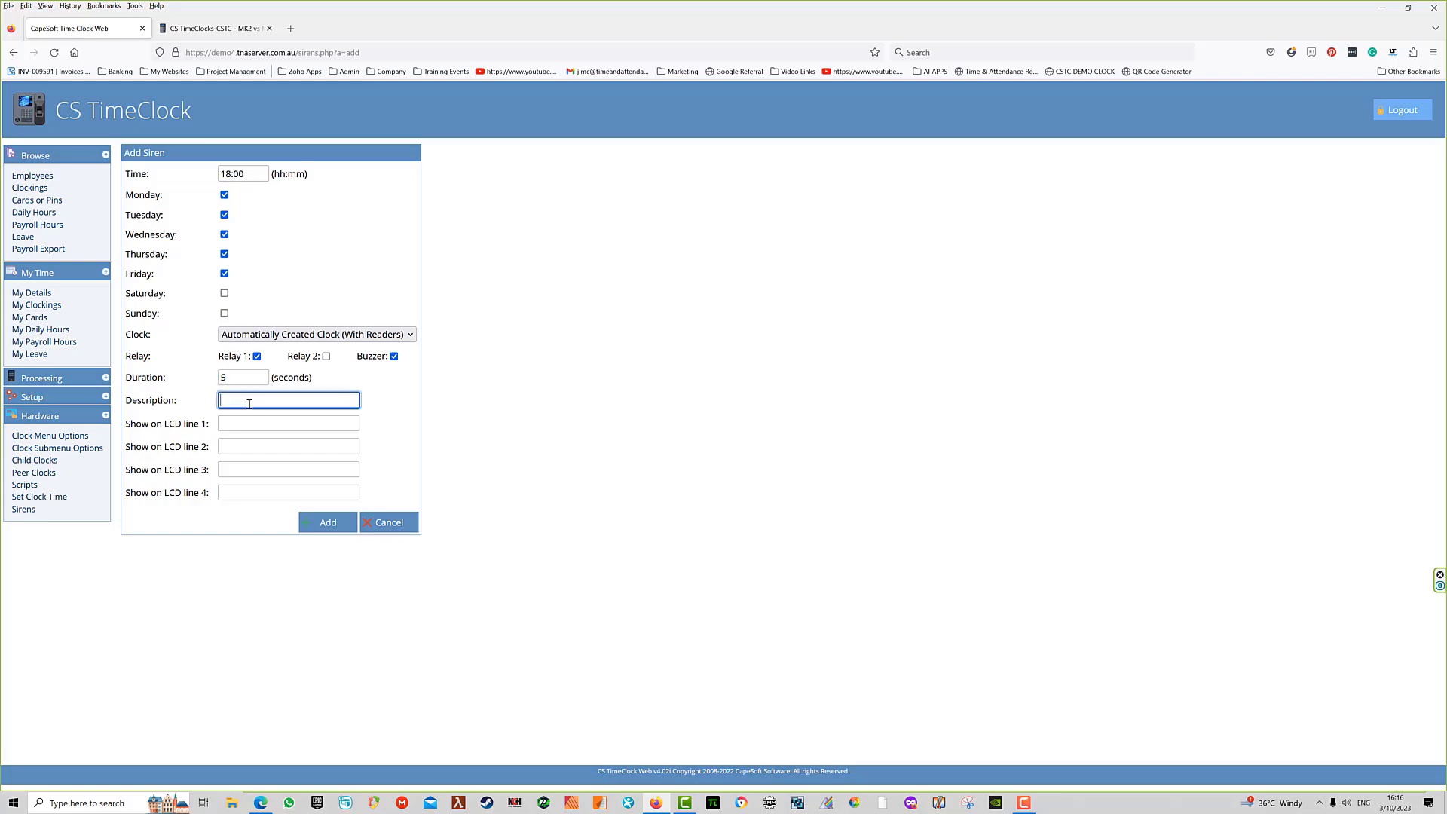
type("Break")
Set LCD lines to 'Break Finished.' and 'Get back to work!', then add the siren
left_click(237, 426)
type("Break")
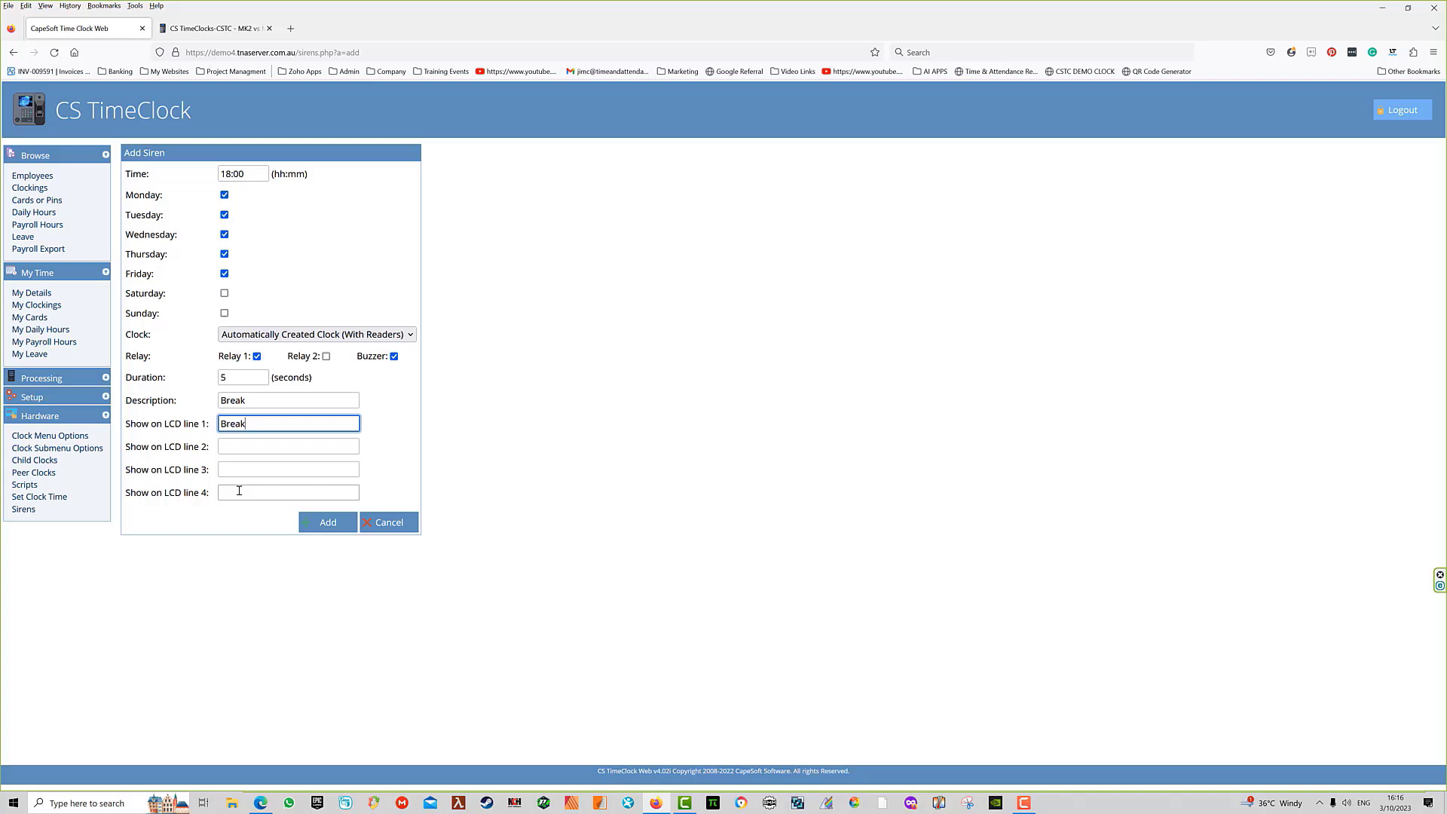
left_click_drag(254, 423, 211, 420)
type("Break Finished.")
key("Tab")
type("Get back to work!")
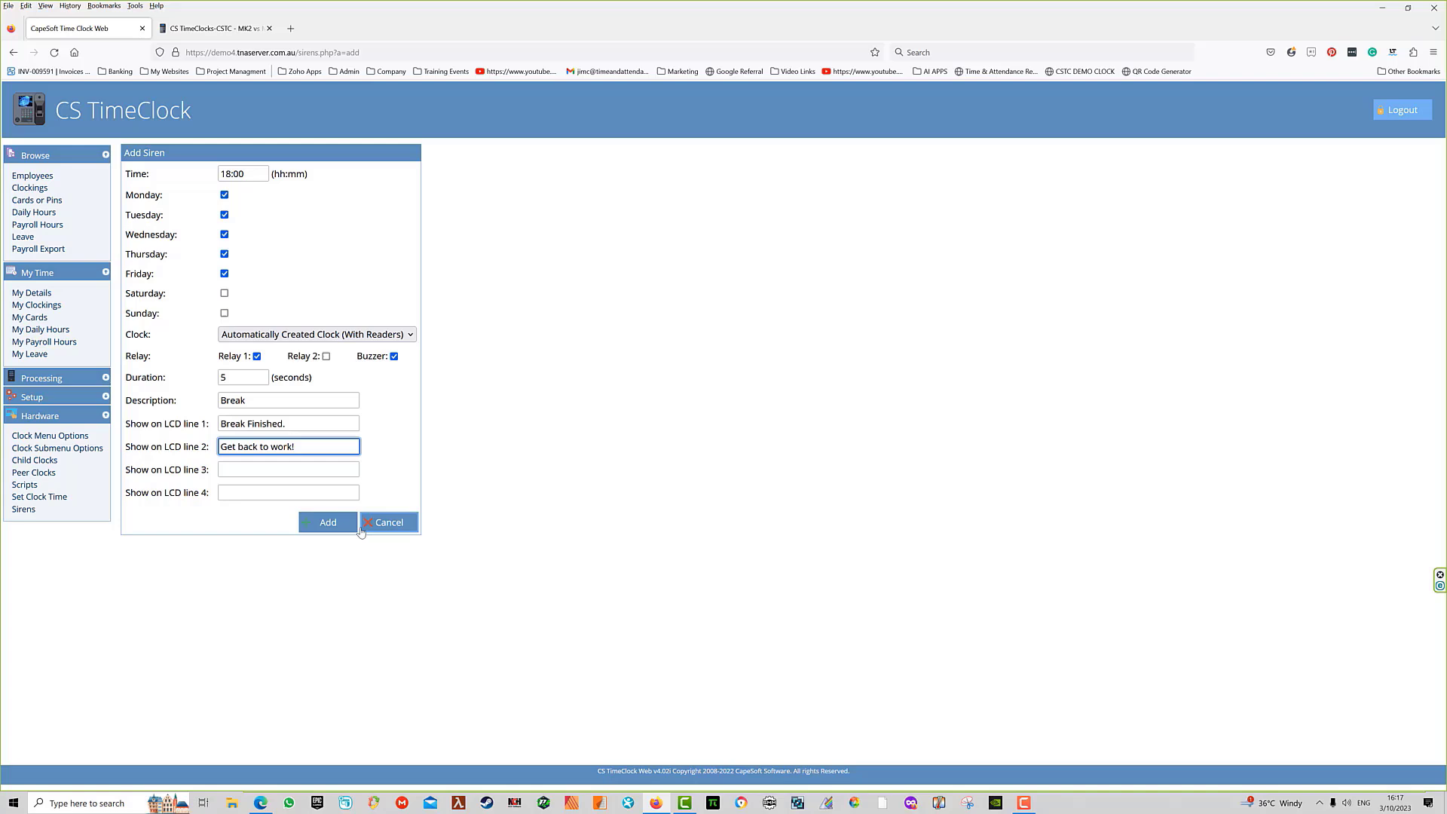
left_click(324, 522)
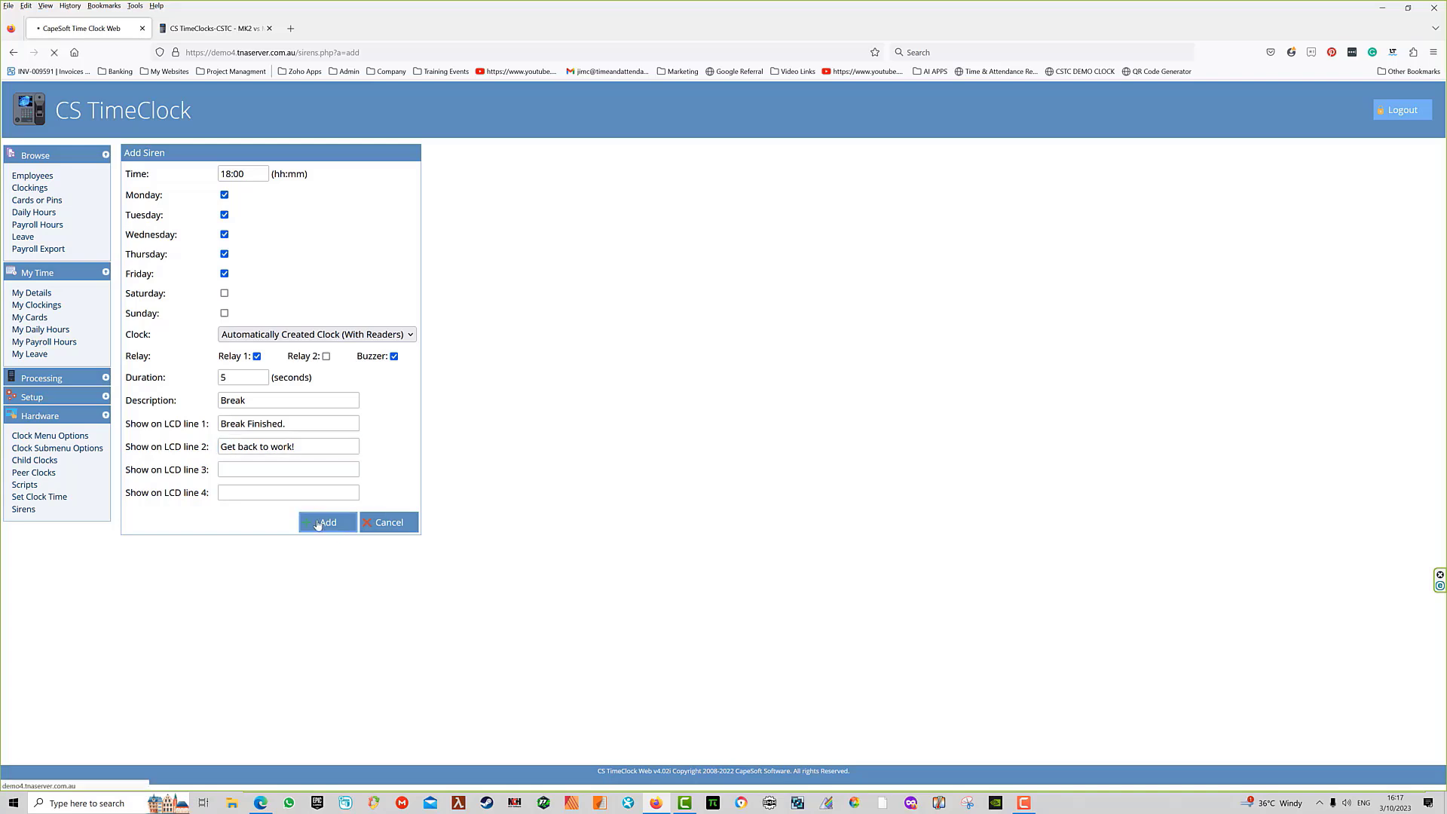